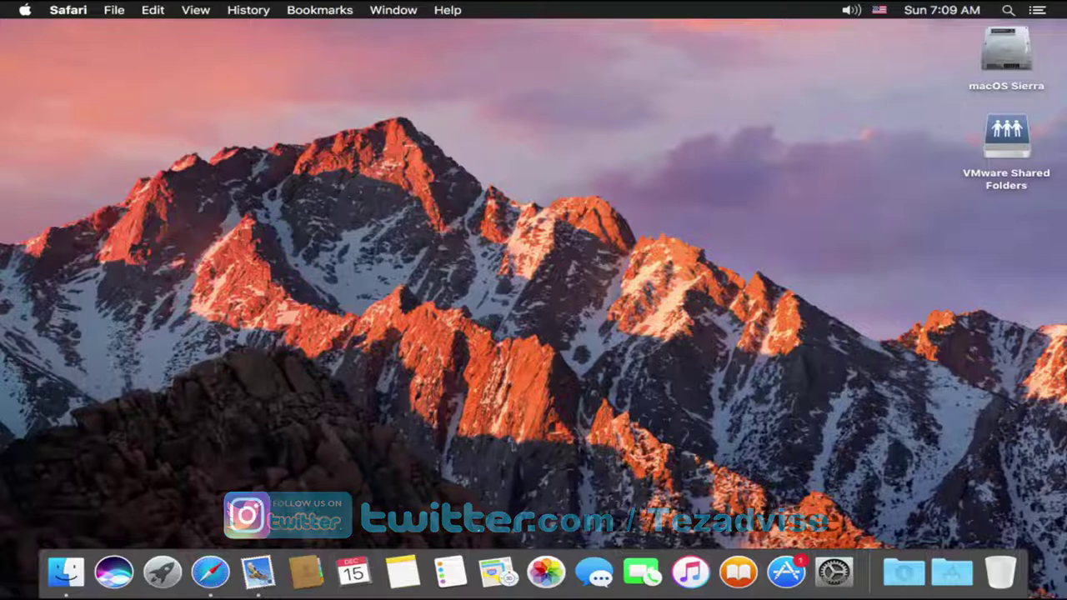
- Launch Safari and enter 'apple mail not working tezadvise' in the address bar
{"action": "left_click", "coordinate": [210, 572]}
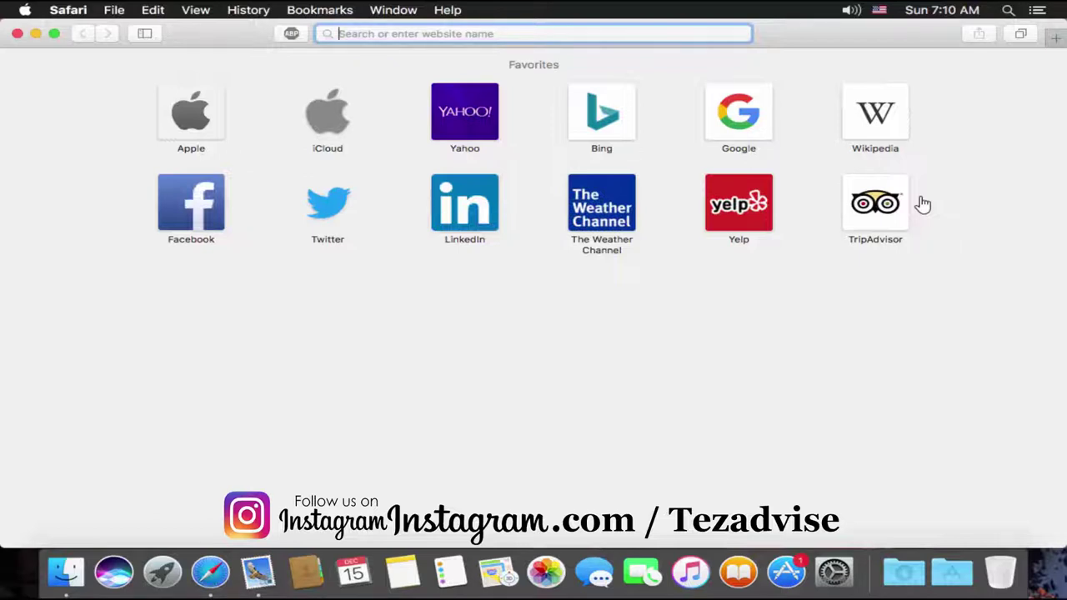
{"action": "type", "text": "apple mail"}
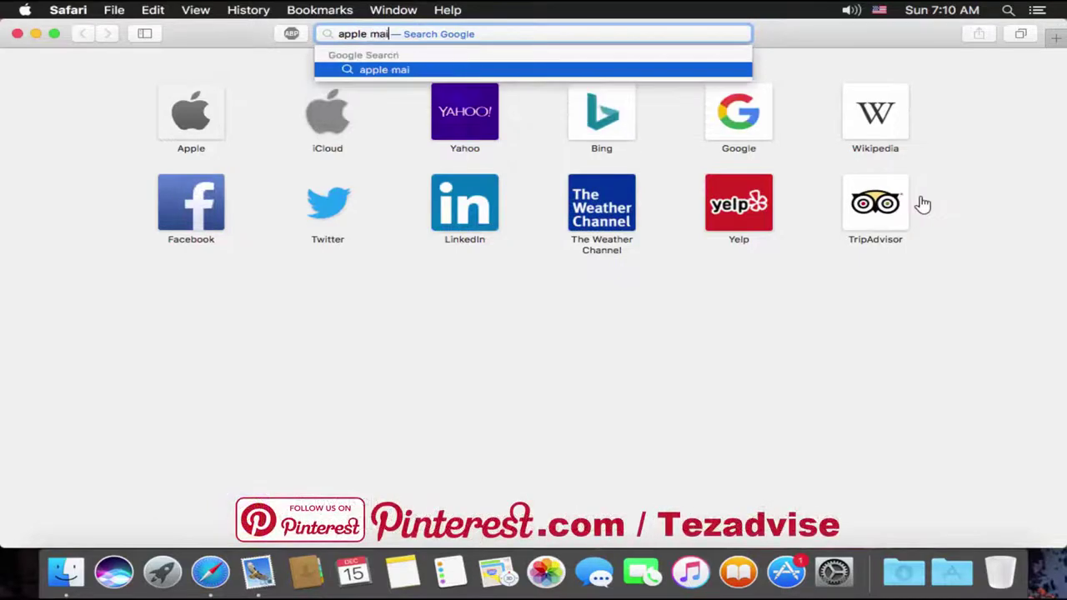
{"action": "type", "text": " not working"}
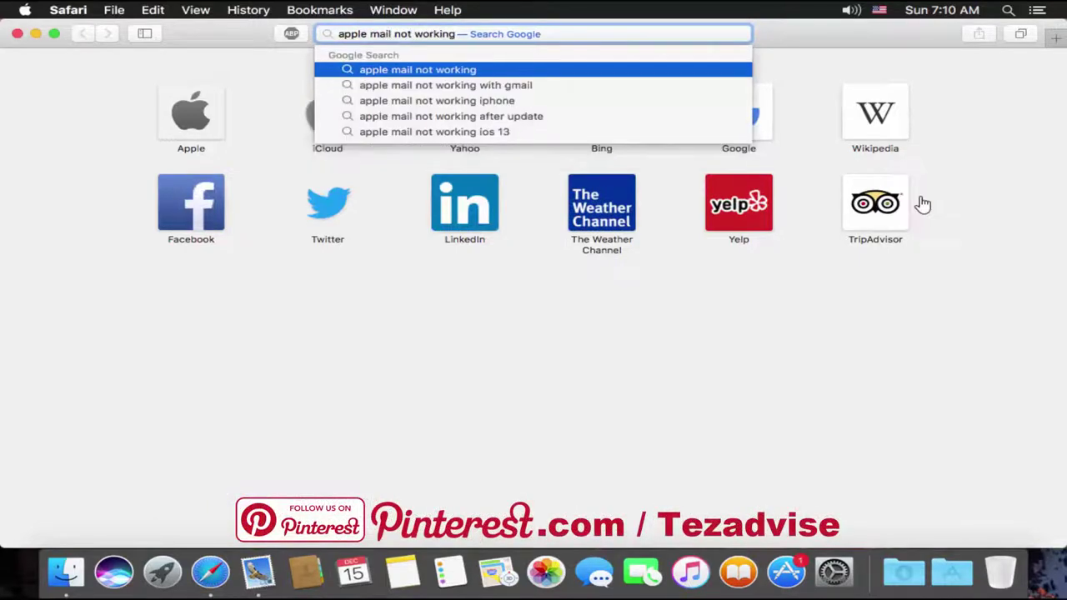
{"action": "type", "text": " tezadvis"}
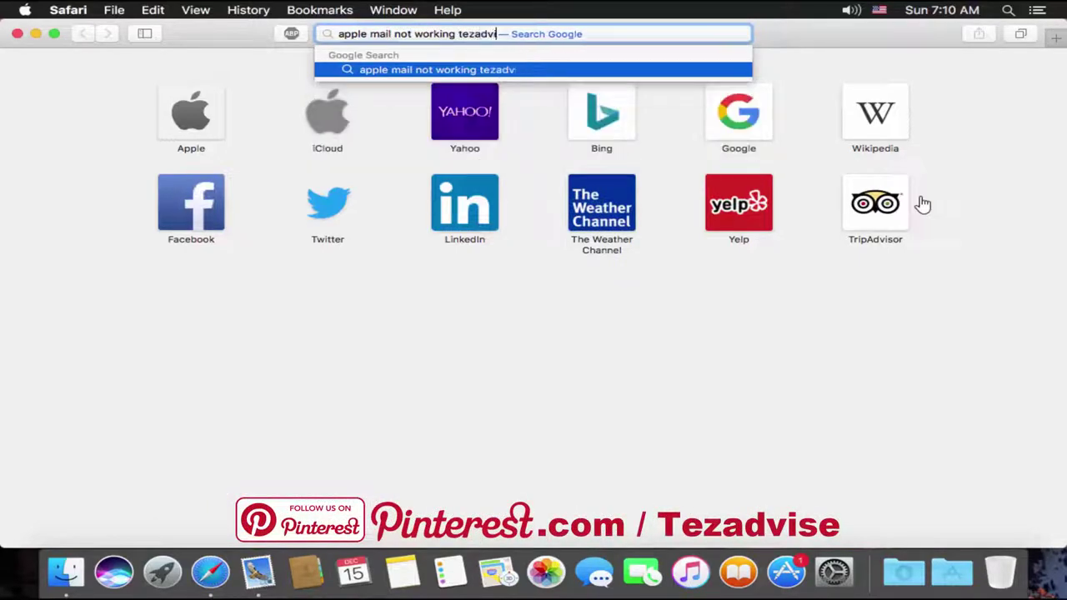
{"action": "type", "text": "e"}
- Run the Apple Mail troubleshooting search and skim the top of the Tezadvise article
{"action": "key", "text": "Return"}
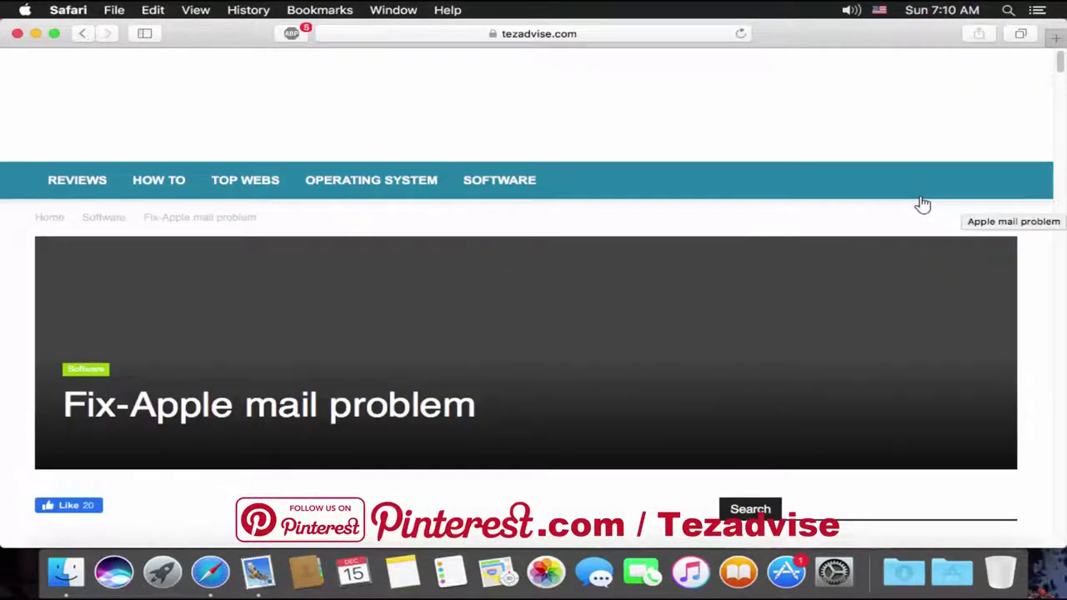
{"action": "scroll", "coordinate": [923, 204], "scroll_direction": "down", "scroll_amount": 5}
{"action": "scroll", "coordinate": [923, 205], "scroll_direction": "down", "scroll_amount": 3}
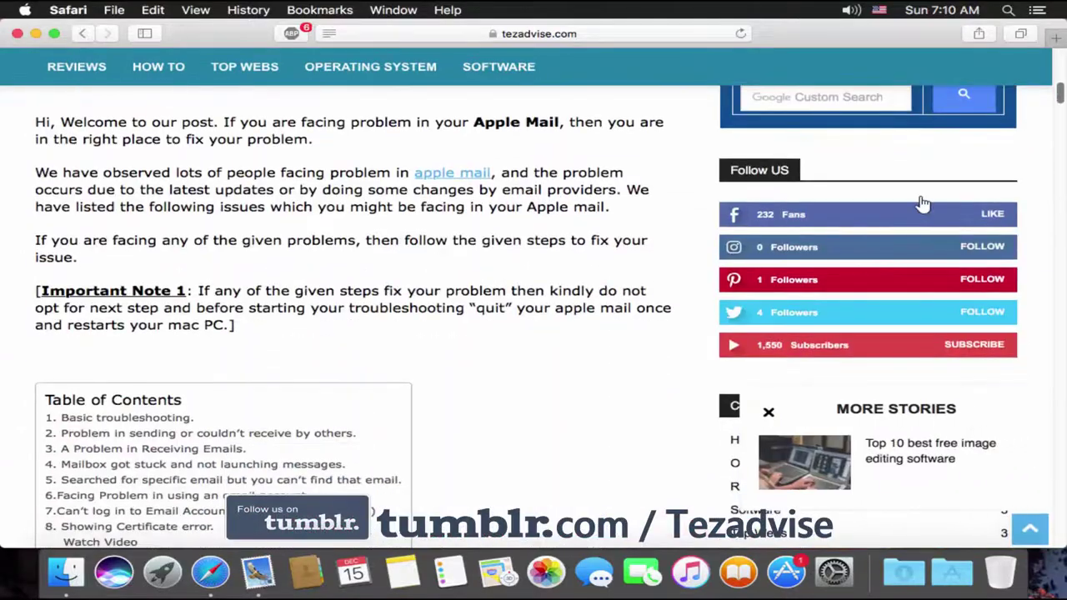
{"action": "scroll", "coordinate": [923, 204], "scroll_direction": "up", "scroll_amount": 2}
{"action": "scroll", "coordinate": [923, 204], "scroll_direction": "down", "scroll_amount": 4}
{"action": "scroll", "coordinate": [923, 205], "scroll_direction": "down", "scroll_amount": 1}
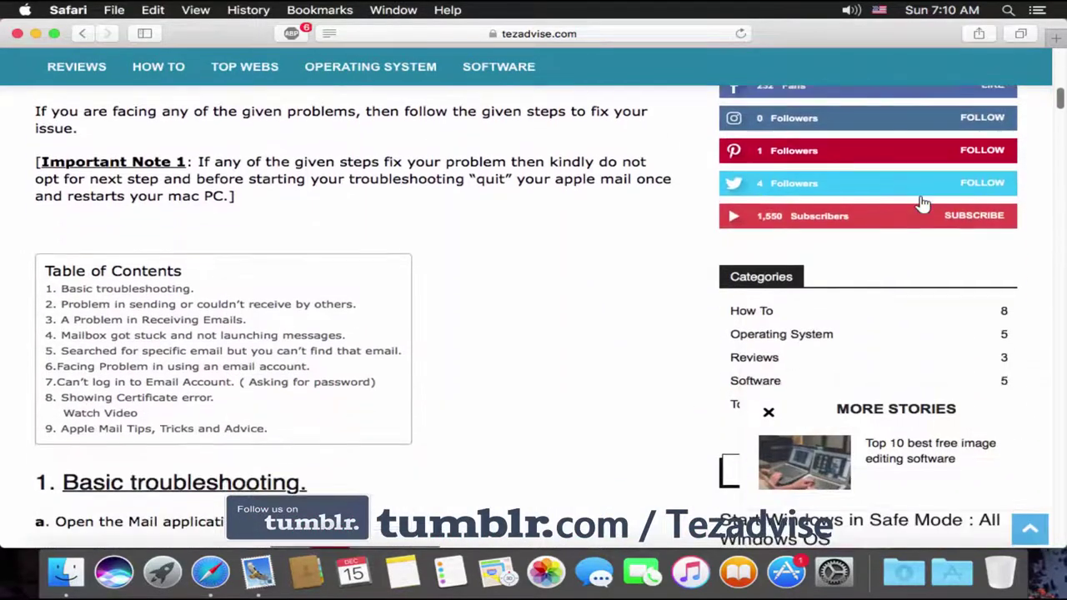
{"action": "scroll", "coordinate": [923, 205], "scroll_direction": "up", "scroll_amount": 3}
{"action": "scroll", "coordinate": [923, 204], "scroll_direction": "up", "scroll_amount": 3}
{"action": "scroll", "coordinate": [923, 205], "scroll_direction": "down", "scroll_amount": 5}
{"action": "scroll", "coordinate": [923, 205], "scroll_direction": "down", "scroll_amount": 3}
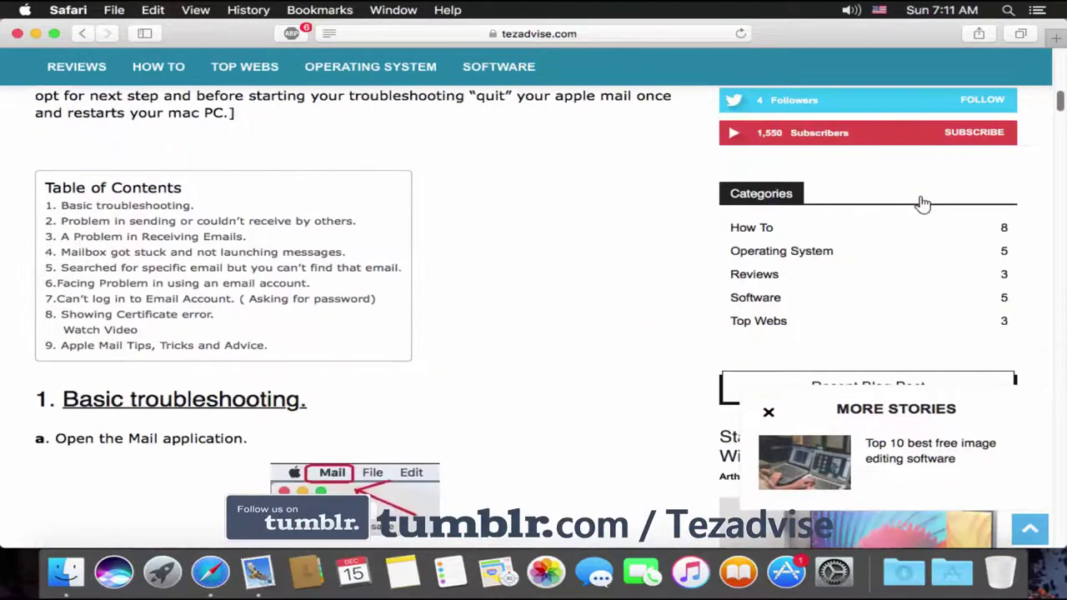
{"action": "scroll", "coordinate": [923, 204], "scroll_direction": "down", "scroll_amount": 1}
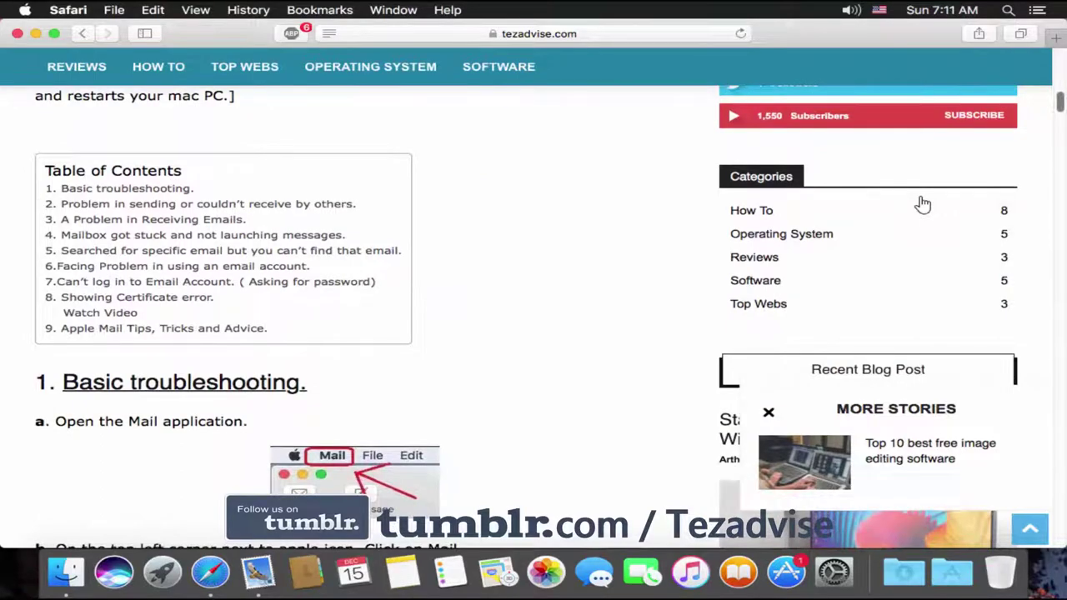
- Scroll down through the article's remaining troubleshooting sections, then back up a little
{"action": "scroll", "coordinate": [923, 204], "scroll_direction": "down", "scroll_amount": 10}
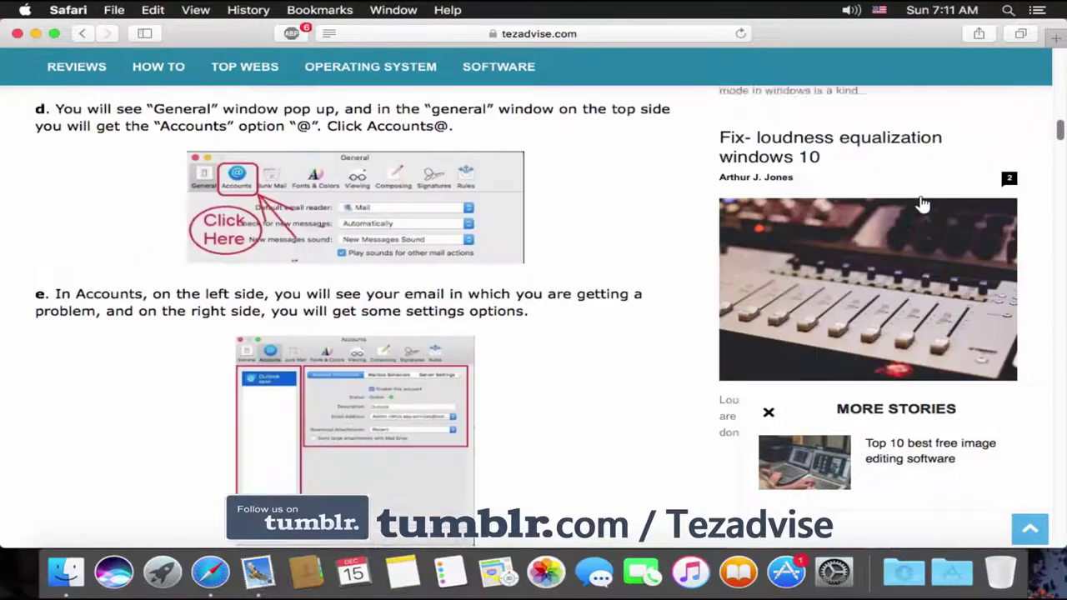
{"action": "scroll", "coordinate": [923, 204], "scroll_direction": "down", "scroll_amount": 1}
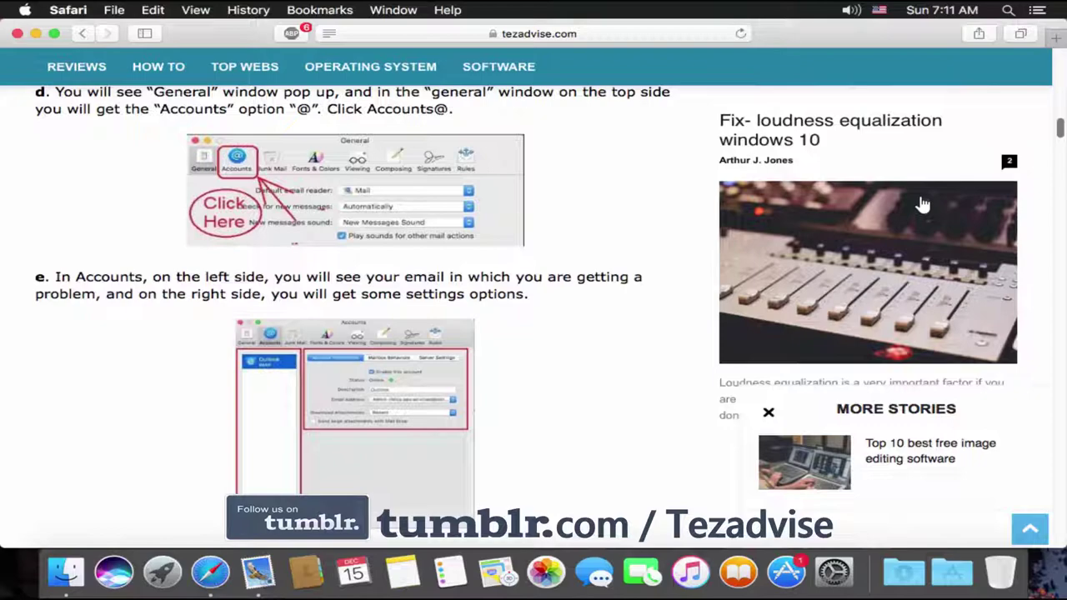
{"action": "scroll", "coordinate": [923, 204], "scroll_direction": "down", "scroll_amount": 5}
{"action": "scroll", "coordinate": [923, 204], "scroll_direction": "down", "scroll_amount": 5}
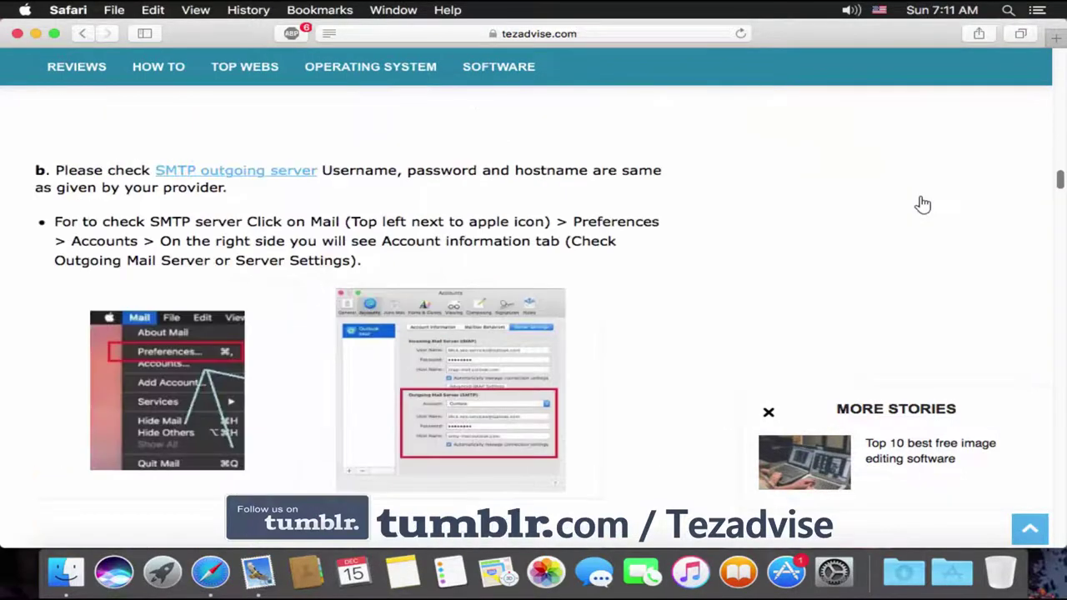
{"action": "scroll", "coordinate": [923, 204], "scroll_direction": "down", "scroll_amount": 5}
{"action": "scroll", "coordinate": [923, 205], "scroll_direction": "down", "scroll_amount": 3}
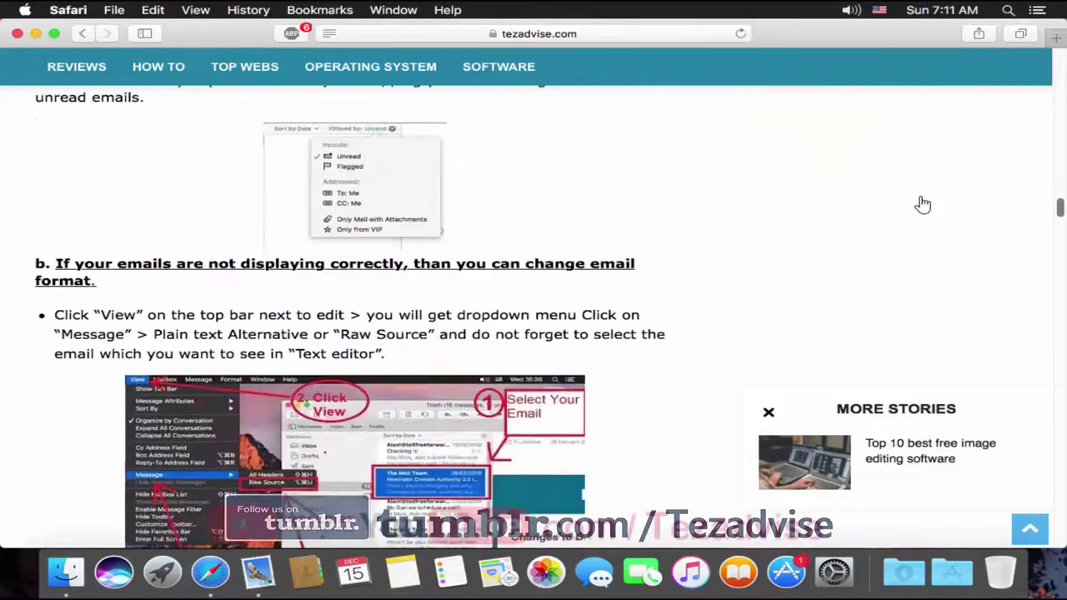
{"action": "scroll", "coordinate": [923, 204], "scroll_direction": "down", "scroll_amount": 3}
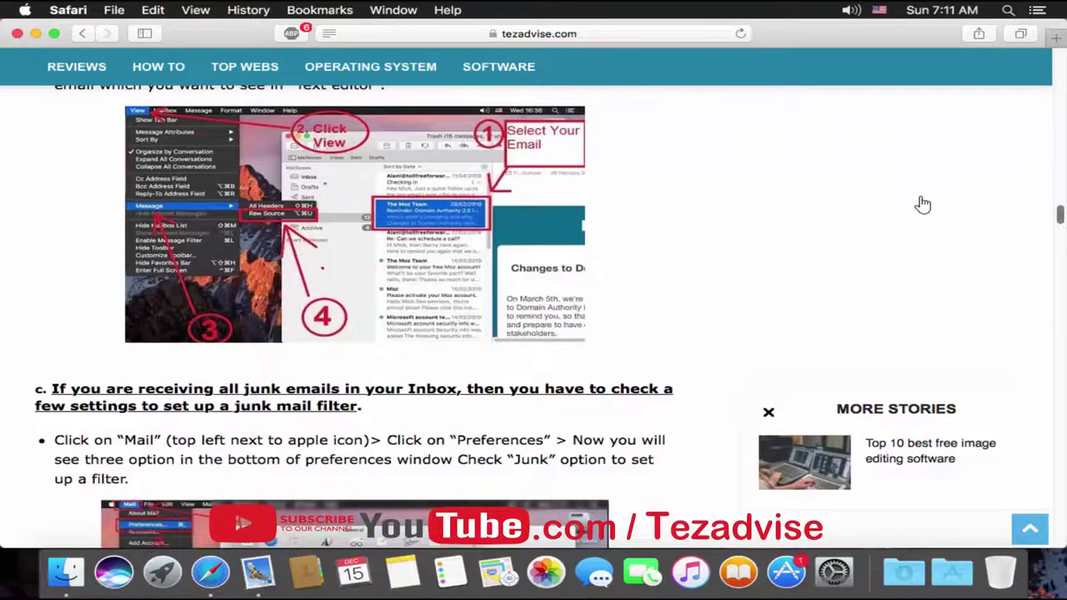
{"action": "scroll", "coordinate": [923, 204], "scroll_direction": "down", "scroll_amount": 3}
{"action": "scroll", "coordinate": [923, 205], "scroll_direction": "down", "scroll_amount": 2}
{"action": "scroll", "coordinate": [923, 204], "scroll_direction": "down", "scroll_amount": 5}
{"action": "scroll", "coordinate": [924, 204], "scroll_direction": "down", "scroll_amount": 3}
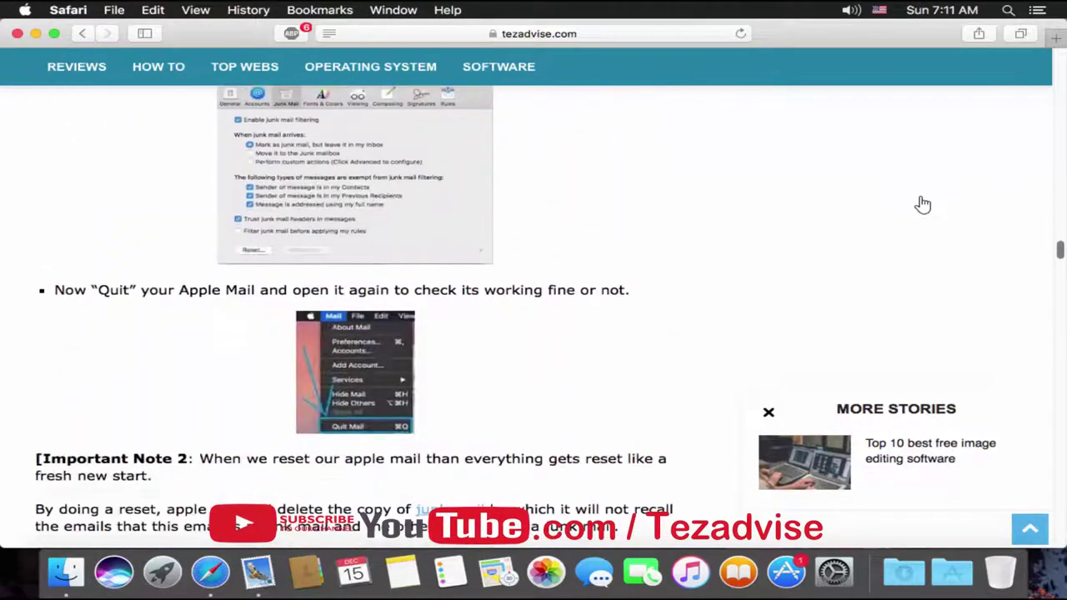
{"action": "scroll", "coordinate": [923, 205], "scroll_direction": "down", "scroll_amount": 2}
{"action": "scroll", "coordinate": [923, 204], "scroll_direction": "down", "scroll_amount": 10}
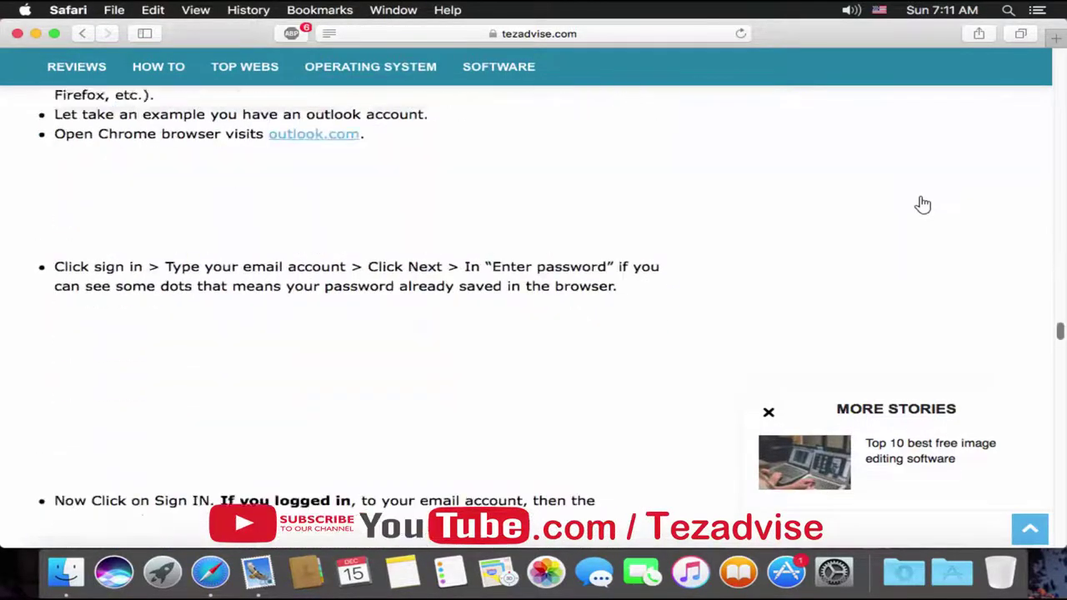
{"action": "scroll", "coordinate": [924, 204], "scroll_direction": "down", "scroll_amount": 5}
{"action": "scroll", "coordinate": [923, 204], "scroll_direction": "up", "scroll_amount": 3}
{"action": "scroll", "coordinate": [923, 204], "scroll_direction": "up", "scroll_amount": 3}
{"action": "scroll", "coordinate": [923, 204], "scroll_direction": "up", "scroll_amount": 5}
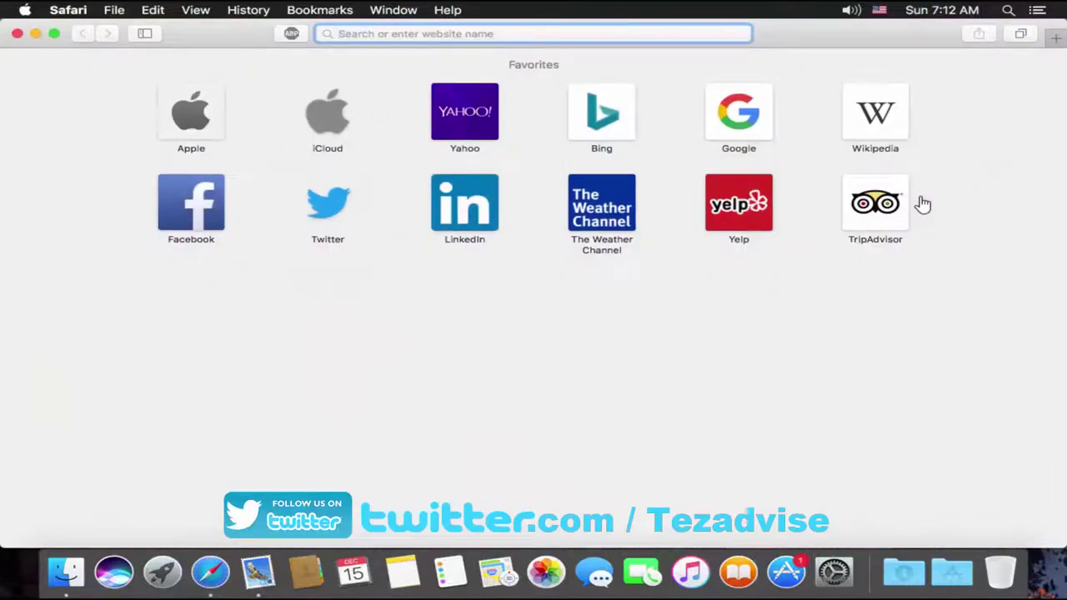
- Load the bell.net site in Safari and reselect its web address
{"action": "type", "text": "bell"}
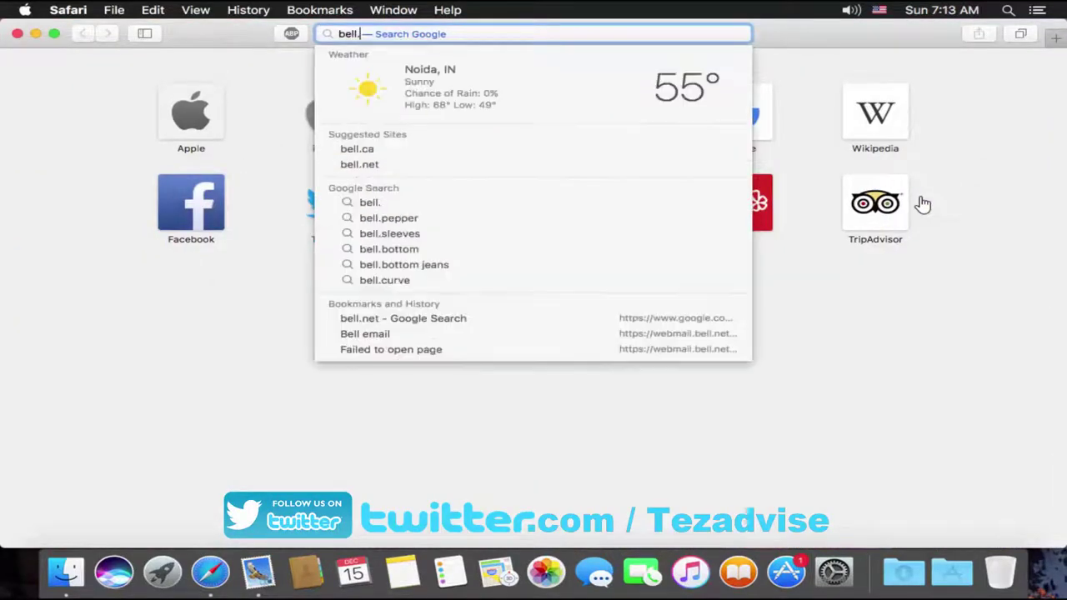
{"action": "type", "text": ".net"}
{"action": "key", "text": "Return"}
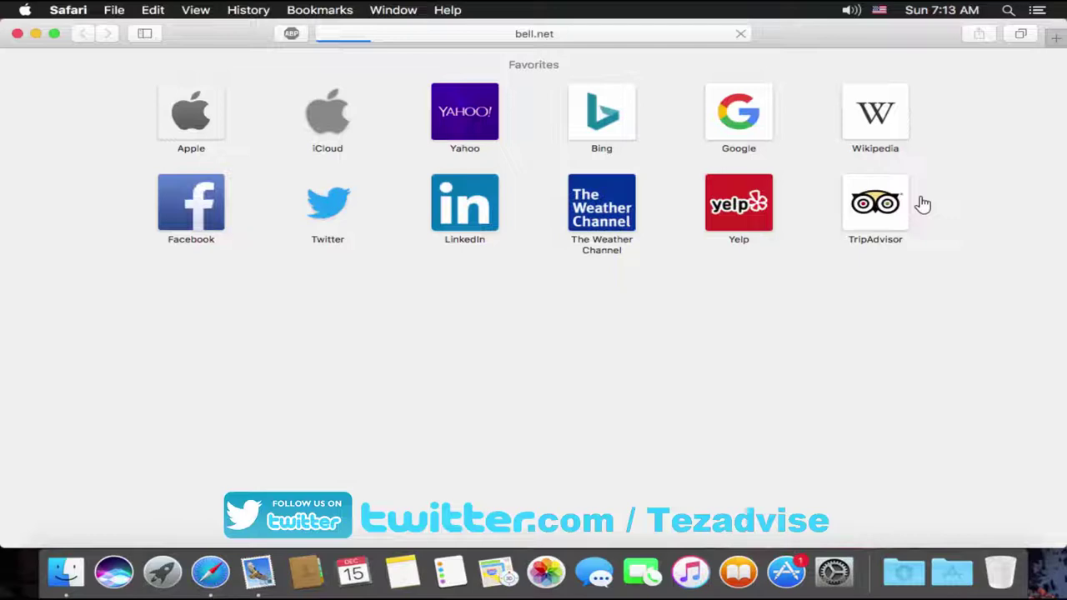
{"action": "key", "text": "super+l"}
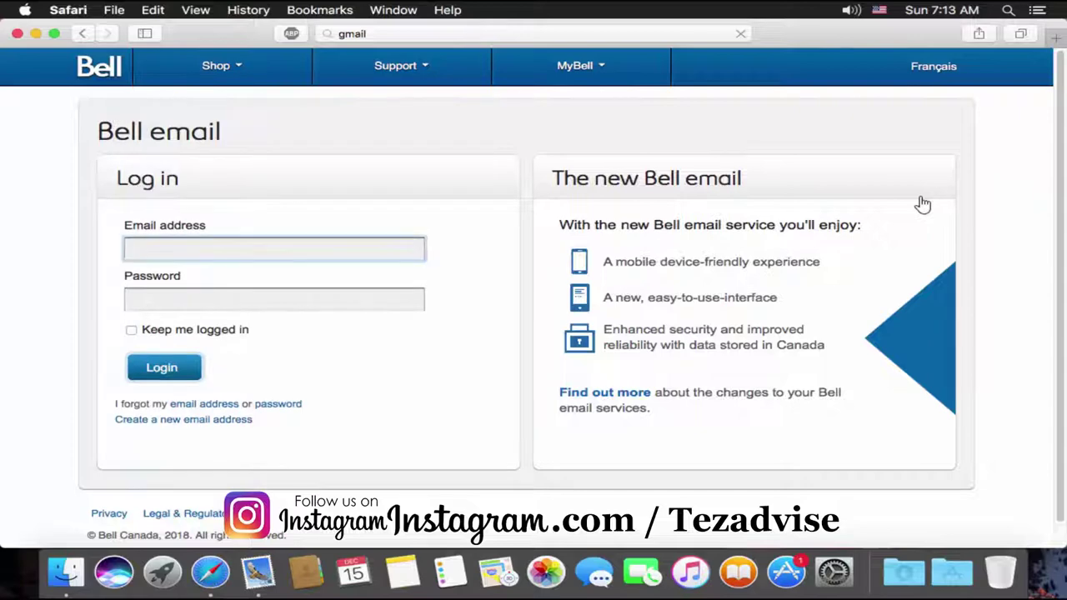
- Move between the Bell email address and password fields, then close Safari for Mail
{"action": "key", "text": "Tab"}
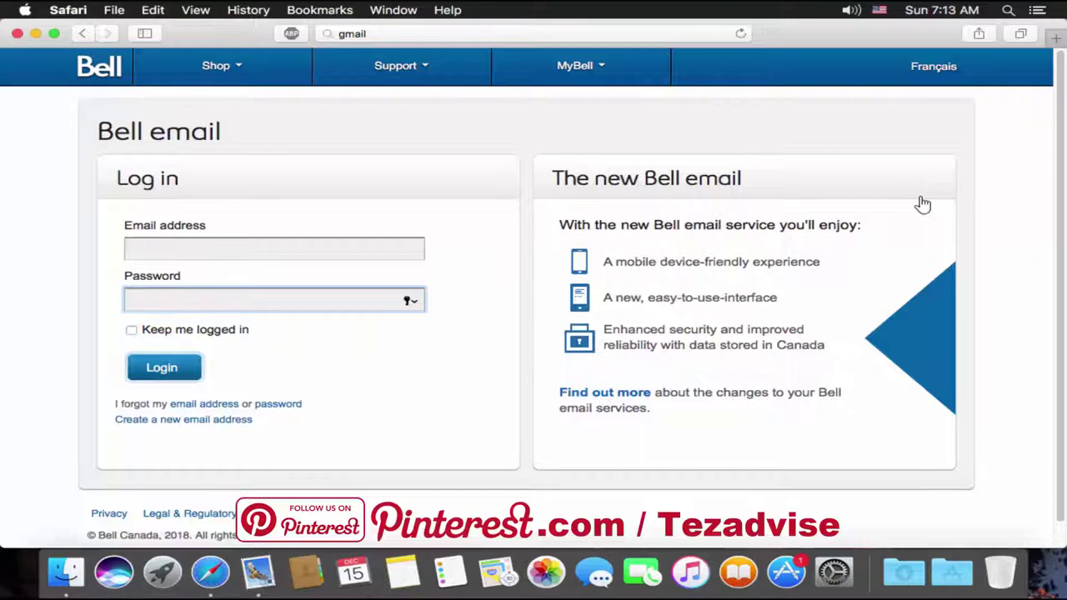
{"action": "key", "text": "shift+Tab"}
{"action": "key", "text": "Tab"}
{"action": "key", "text": "Tab"}
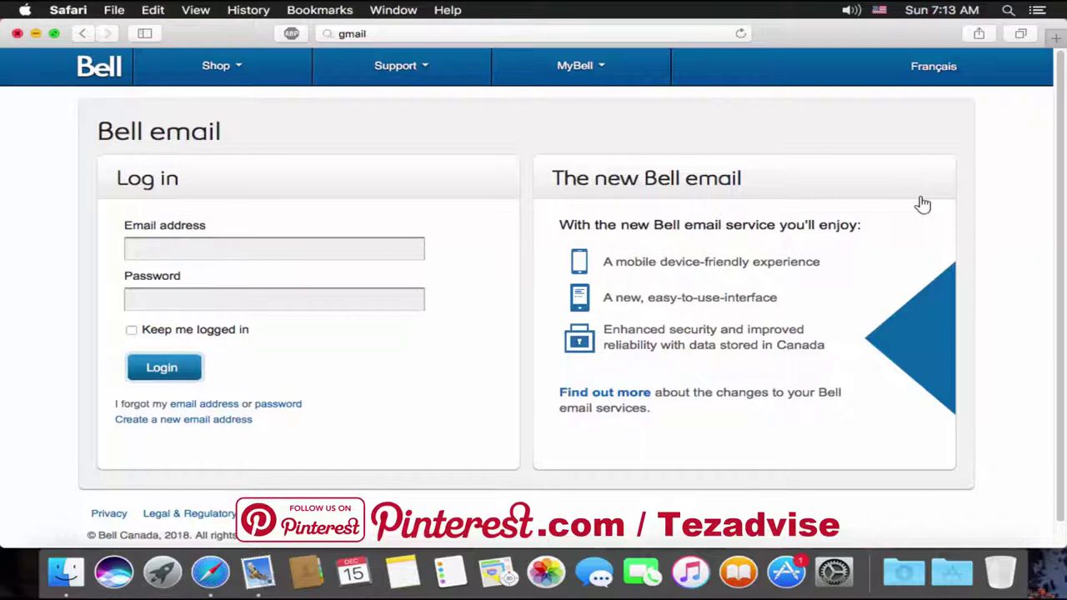
{"action": "key", "text": "super+w"}
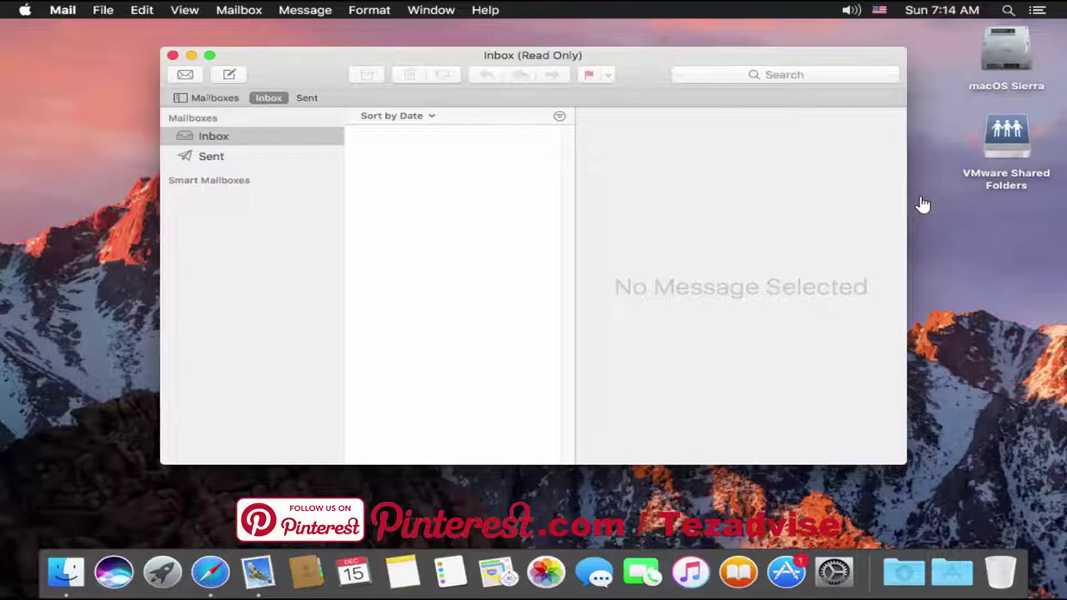
- Open Mail's Accounts settings from the Mail menu and begin adding a new account
{"action": "key", "text": "ctrl+F2"}
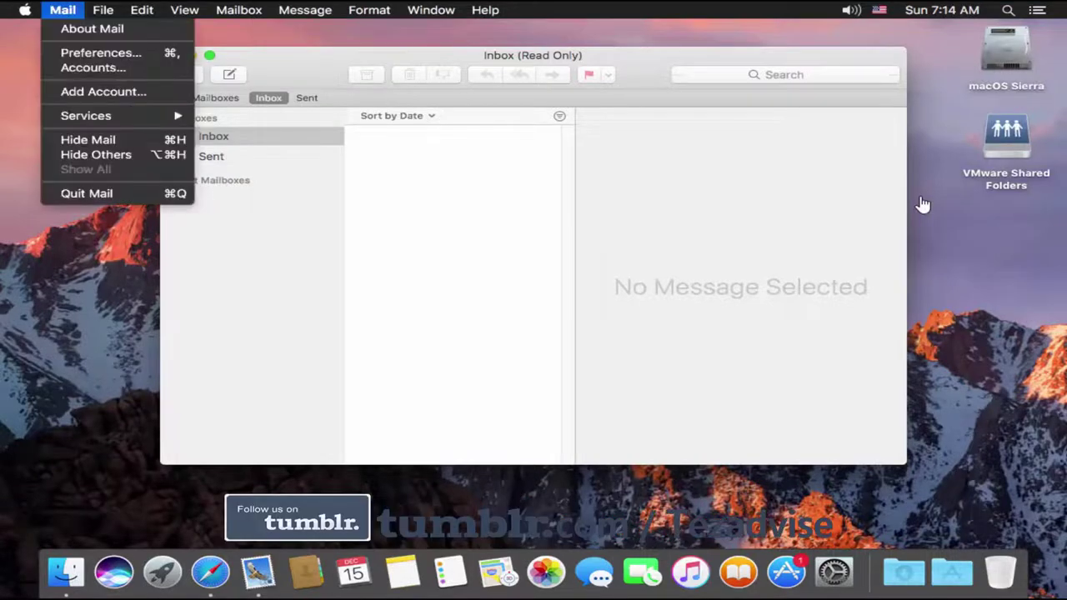
{"action": "key", "text": "Down"}
{"action": "key", "text": "Down"}
{"action": "key", "text": "Down"}
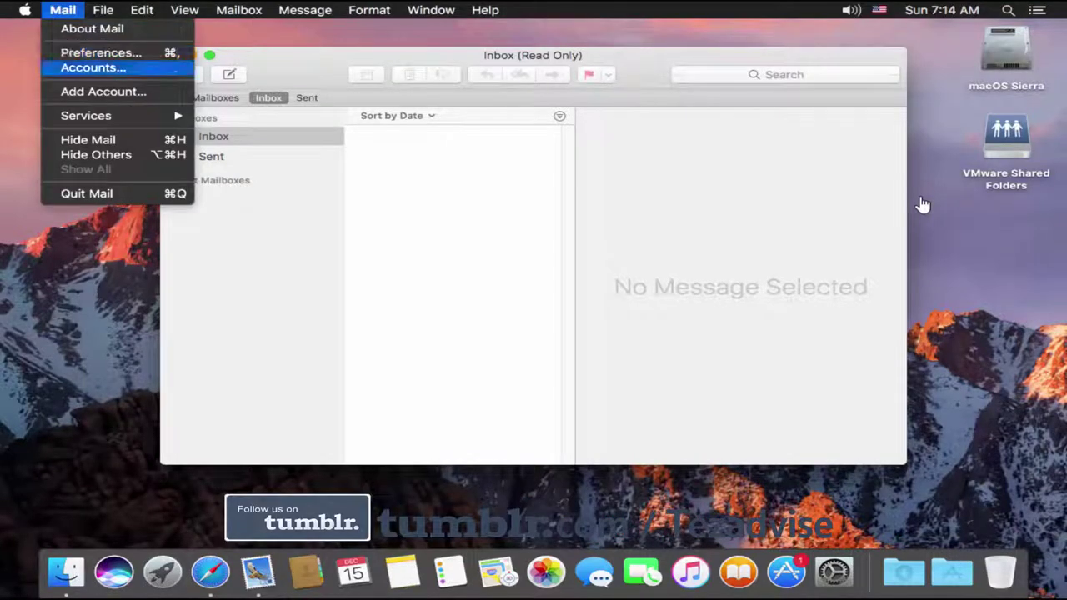
{"action": "key", "text": "Up"}
{"action": "key", "text": "Return"}
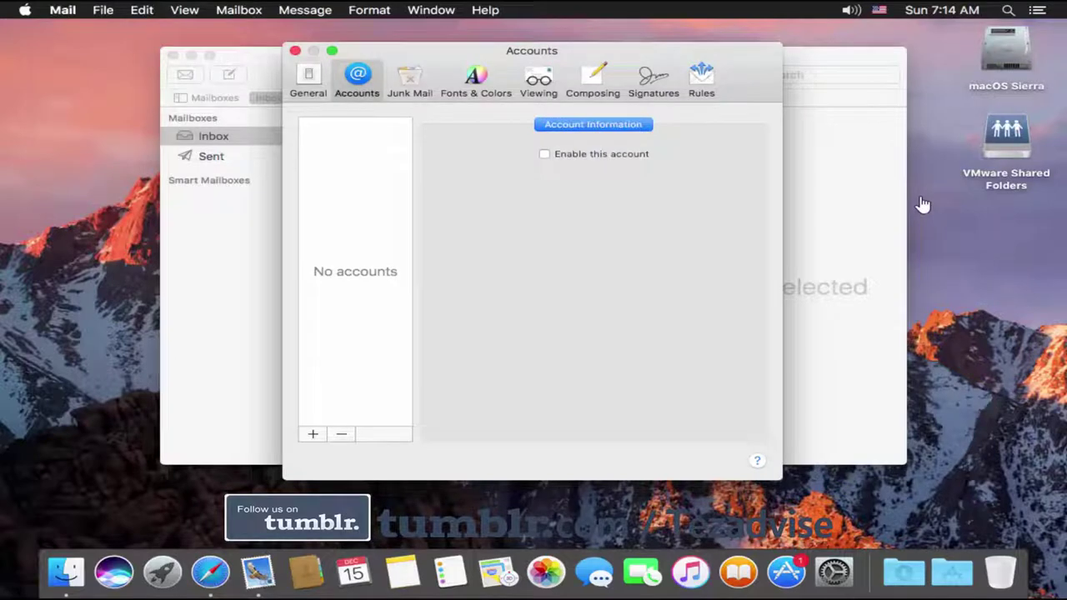
{"action": "key", "text": "super+w"}
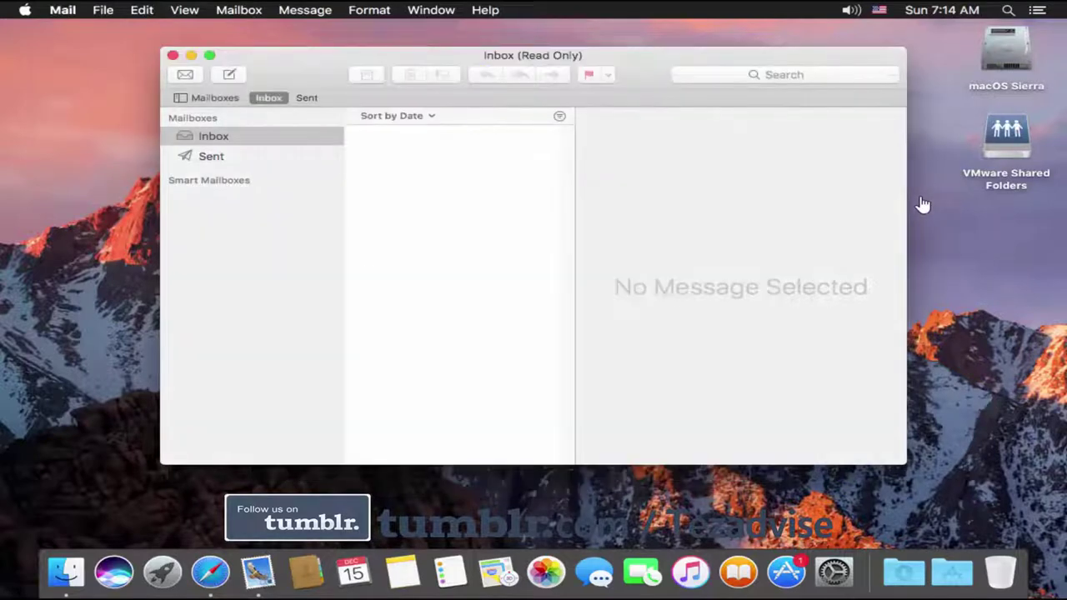
{"action": "key", "text": "ctrl+F2"}
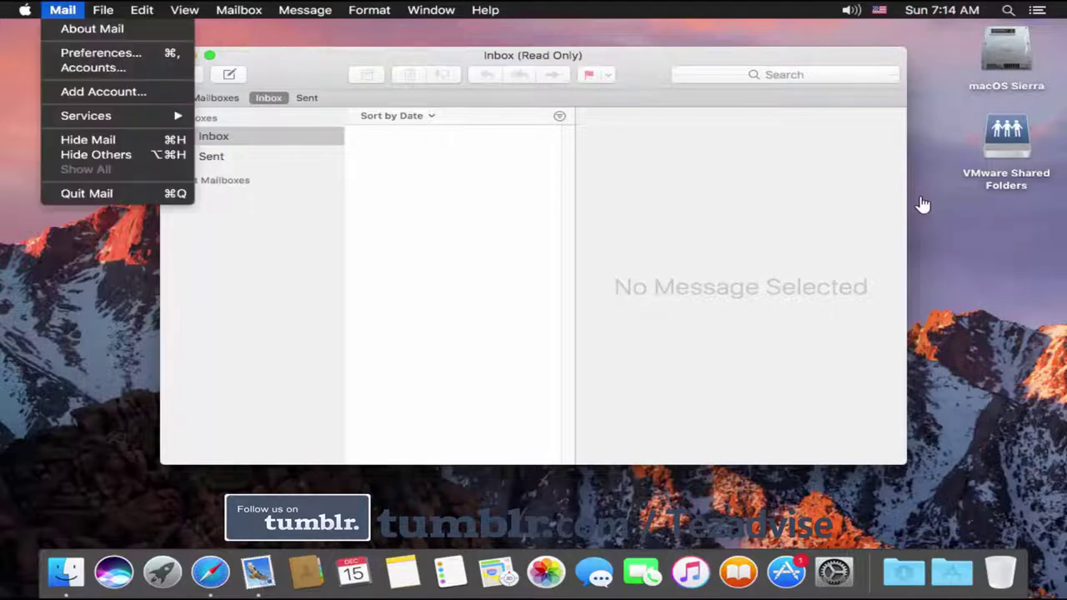
{"action": "key", "text": "Down"}
{"action": "key", "text": "Down"}
{"action": "key", "text": "Return"}
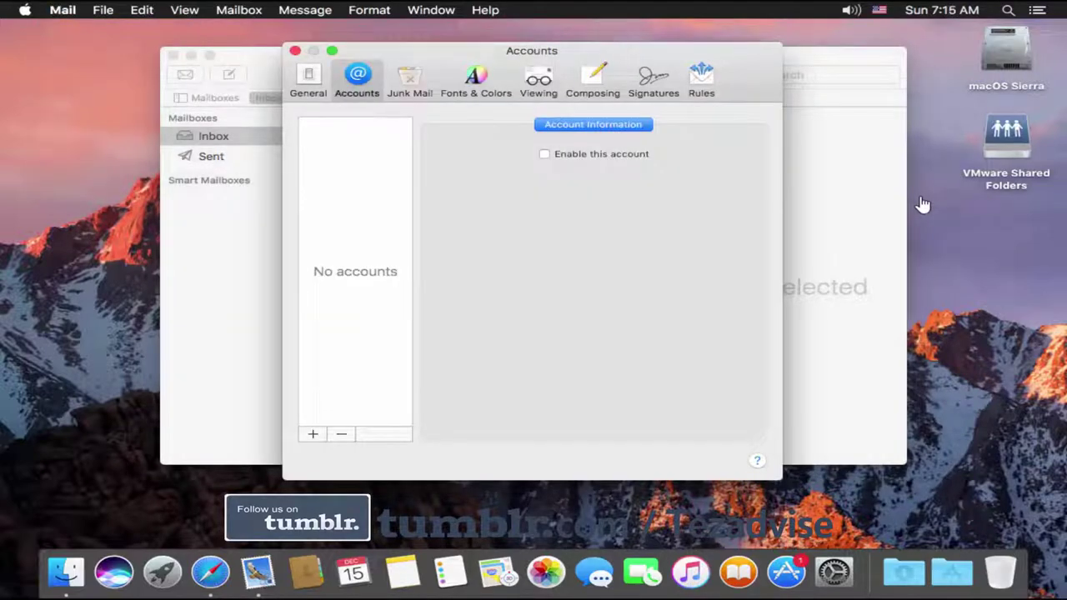
{"action": "key", "text": "space"}
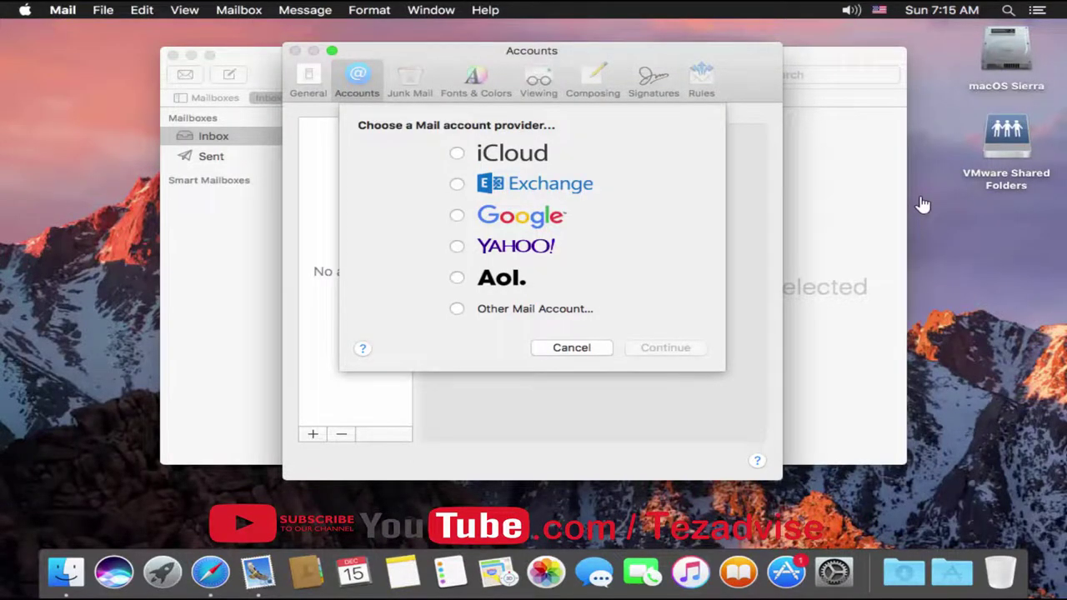
- Choose Other Mail Account and continue to the account details form
{"action": "key", "text": "Up"}
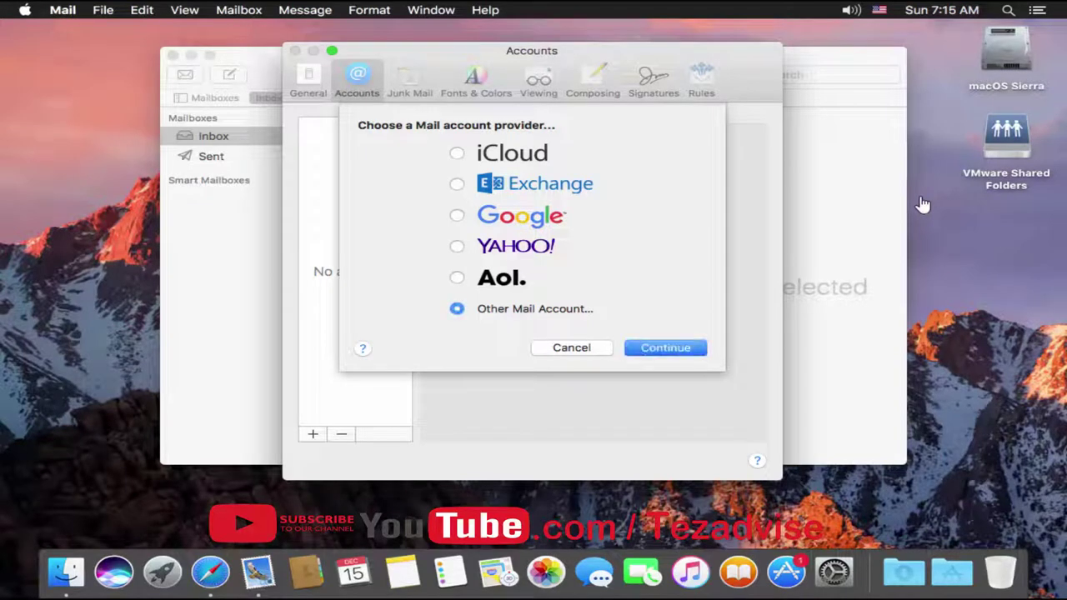
{"action": "key", "text": "Return"}
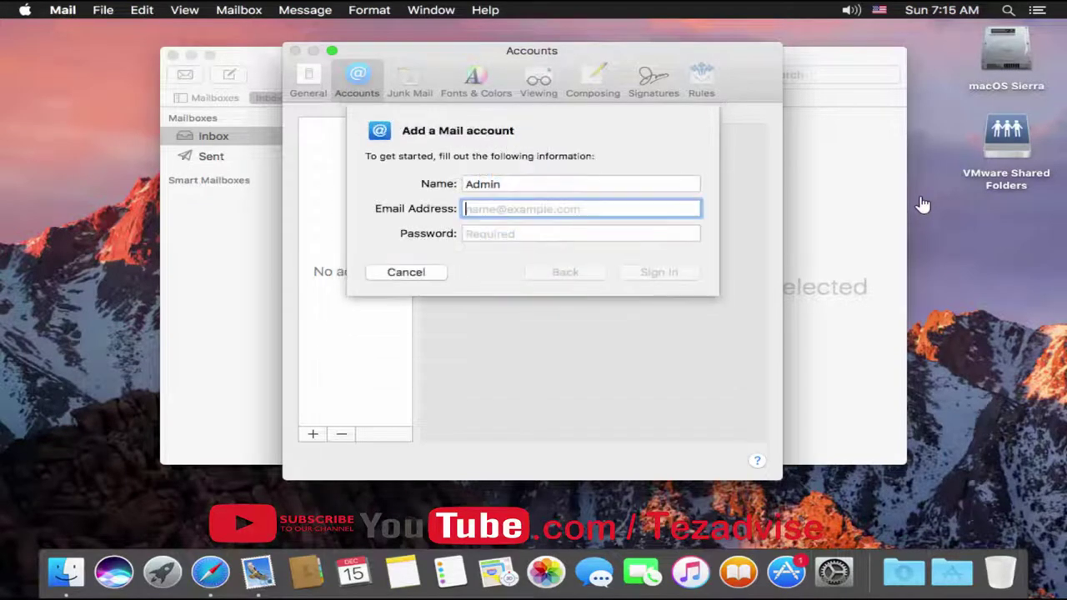
{"action": "key", "text": "shift+Tab"}
{"action": "key", "text": "super+a"}
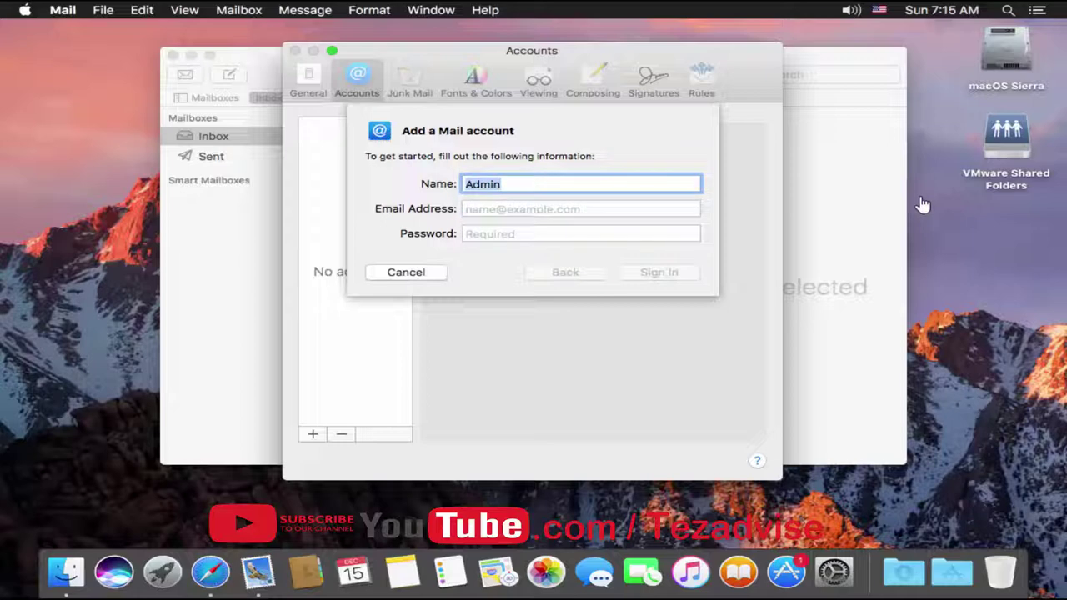
{"action": "type", "text": "Mac M"}
{"action": "type", "text": "ail setup"}
{"action": "key", "text": "Tab"}
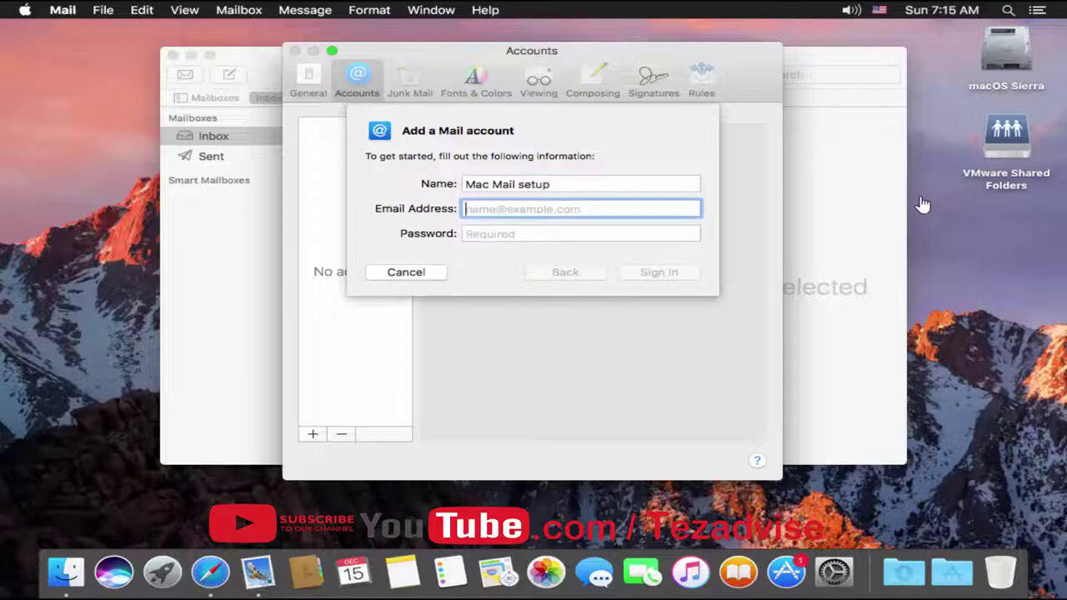
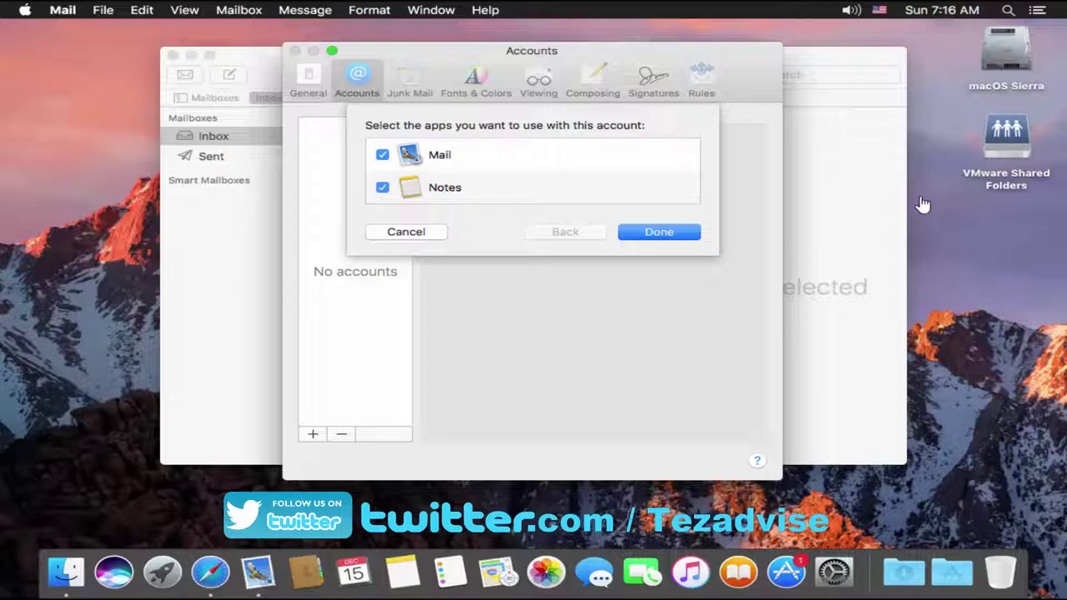
- Enable the account for Mail and Notes, close settings, and browse Trash and Inbox messages
{"action": "key", "text": "Return"}
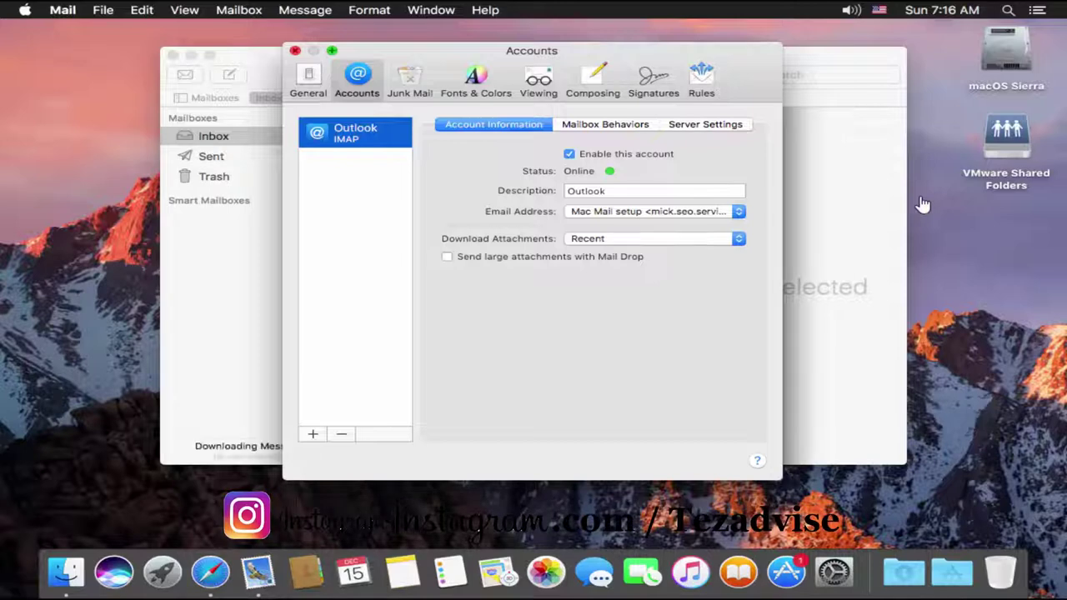
{"action": "key", "text": "super+w"}
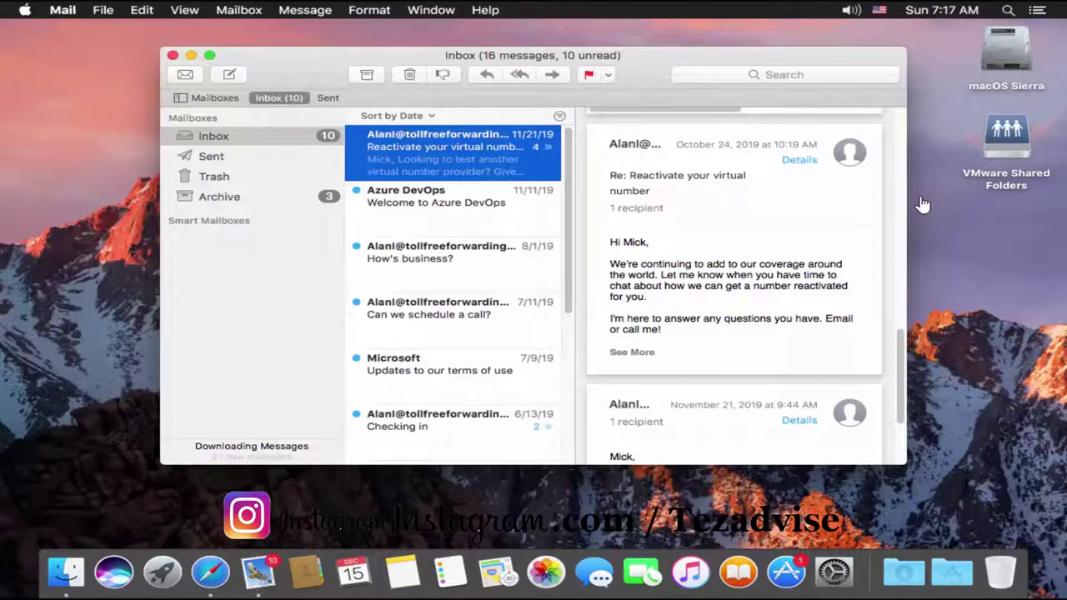
{"action": "key", "text": "Down"}
{"action": "key", "text": "Down"}
{"action": "key", "text": "Down"}
{"action": "key", "text": "Up"}
{"action": "key", "text": "Up"}
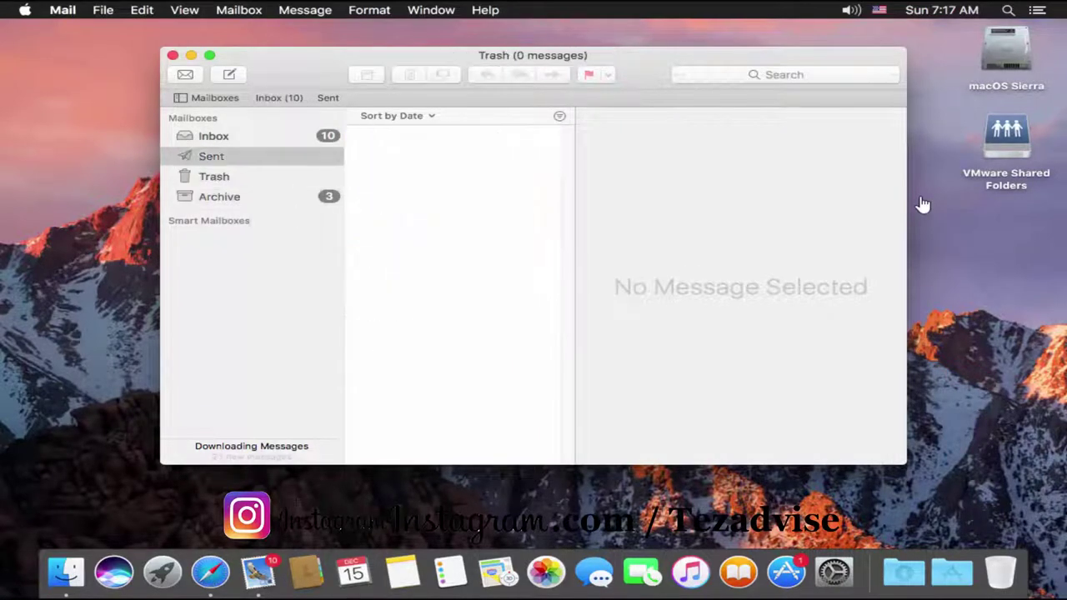
{"action": "key", "text": "Up"}
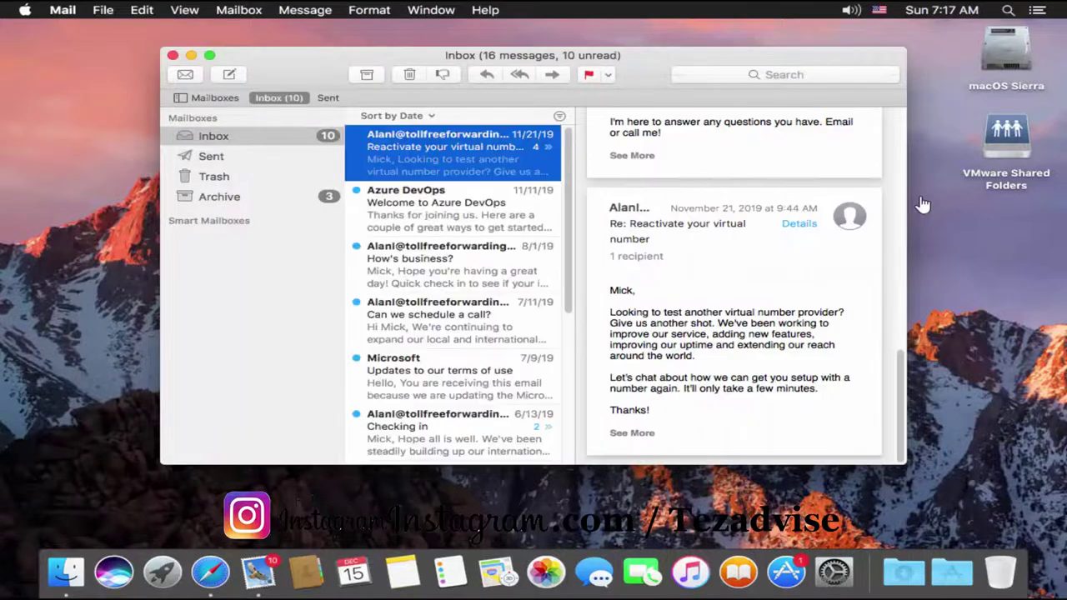
{"action": "key", "text": "Down"}
{"action": "key", "text": "Down"}
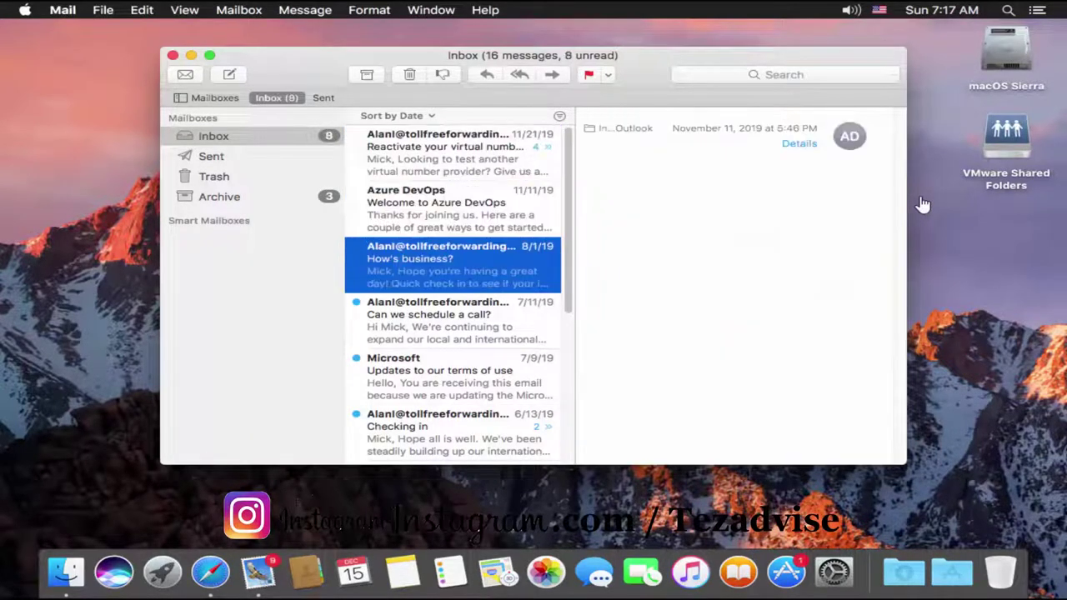
{"action": "key", "text": "Up"}
{"action": "key", "text": "Up"}
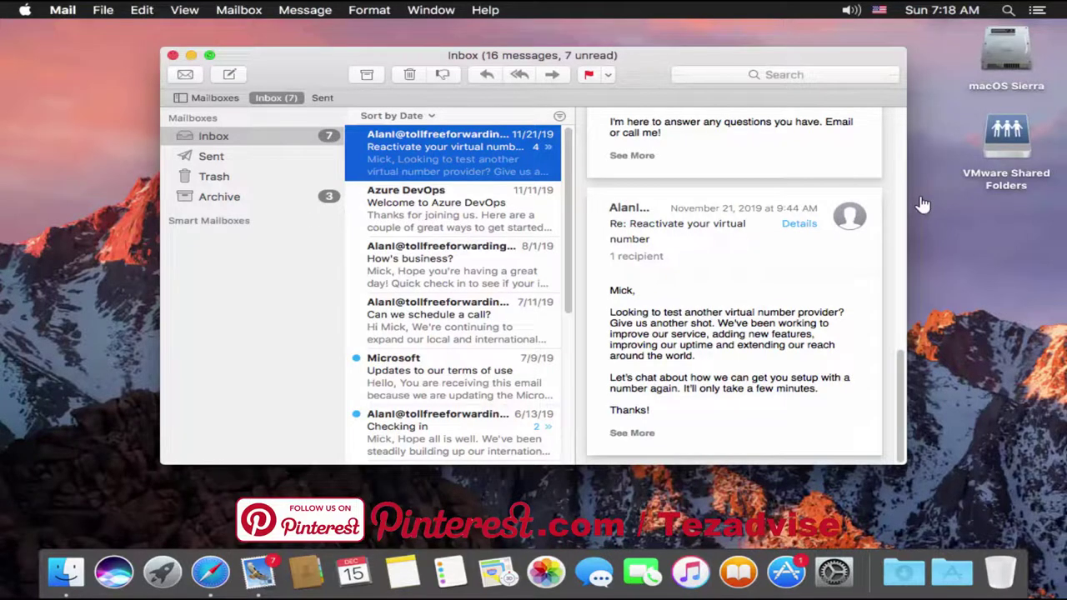
- Close the Mail viewer window with Cmd+W
{"action": "key", "text": "super+w"}
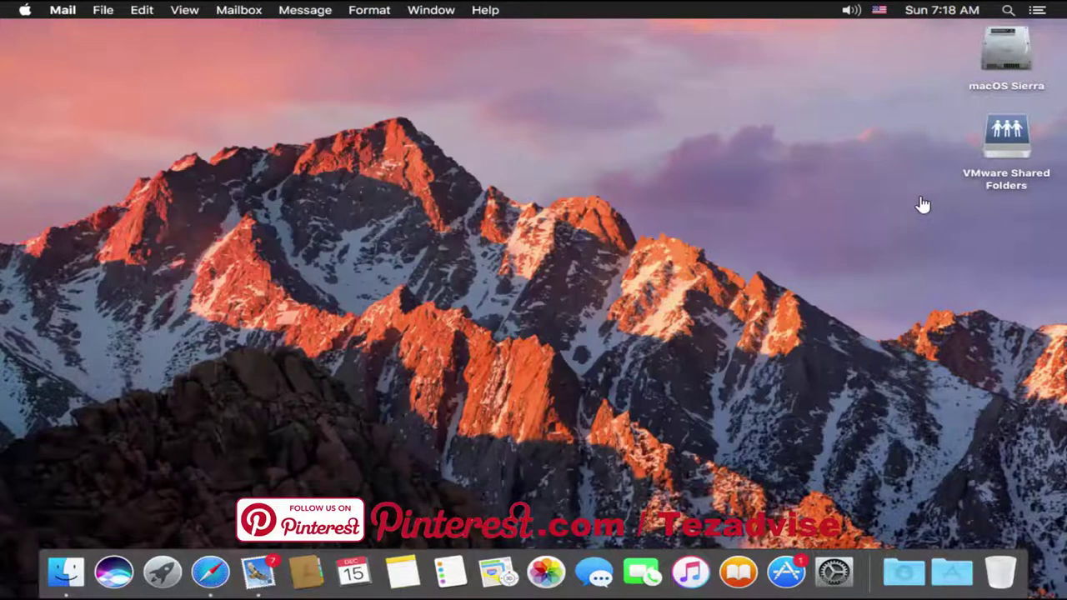